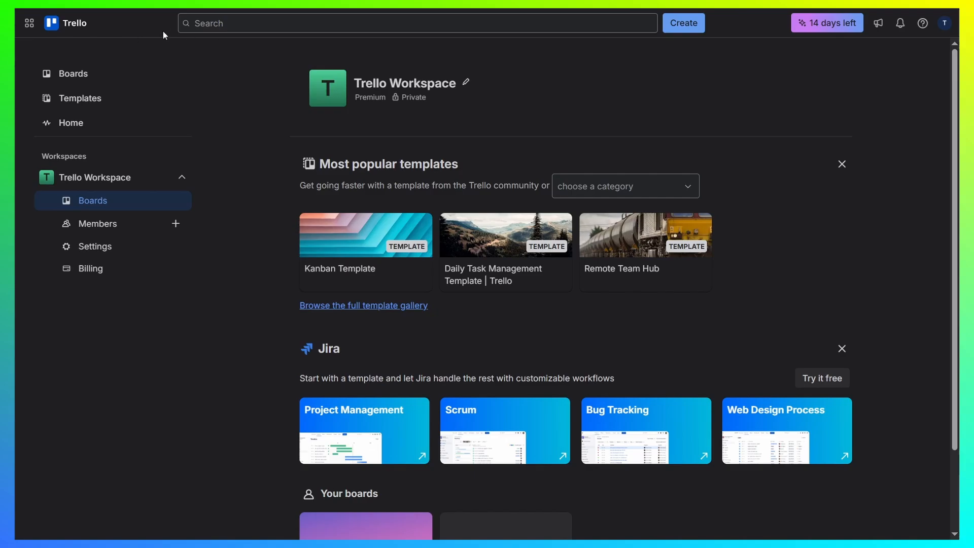
pyautogui.click(173, 183)
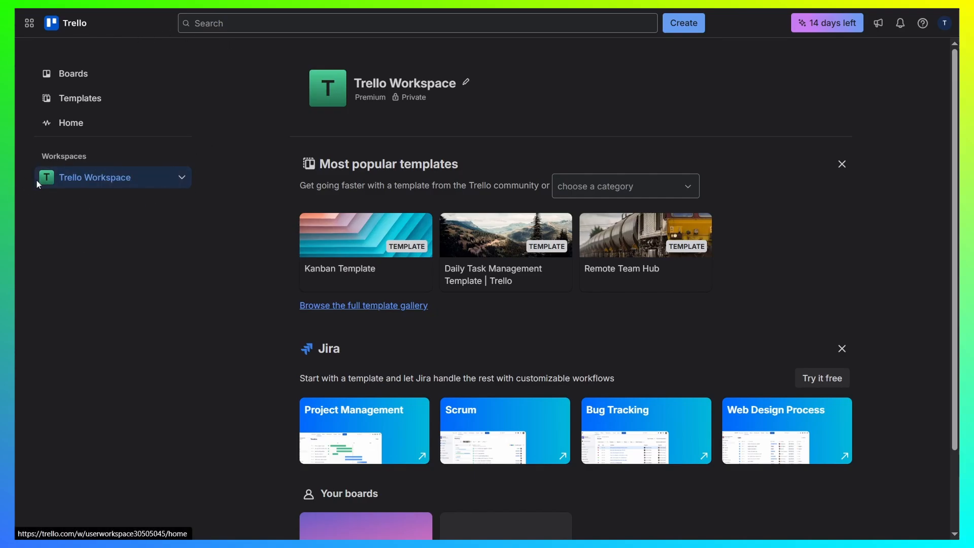
pyautogui.click(165, 183)
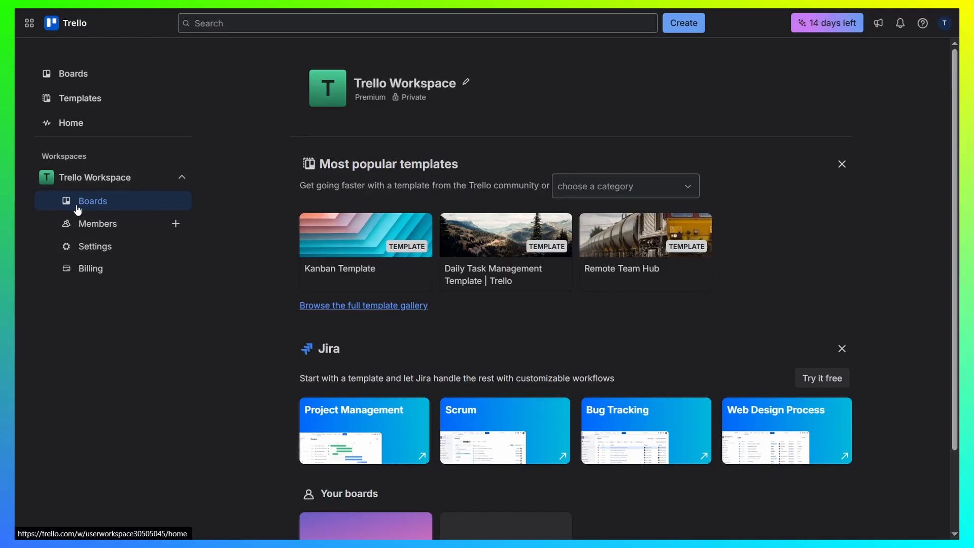
# Start a new board titled Project Management with the solid blue background and Workspace visibility
pyautogui.scroll(-2, 261, 240)
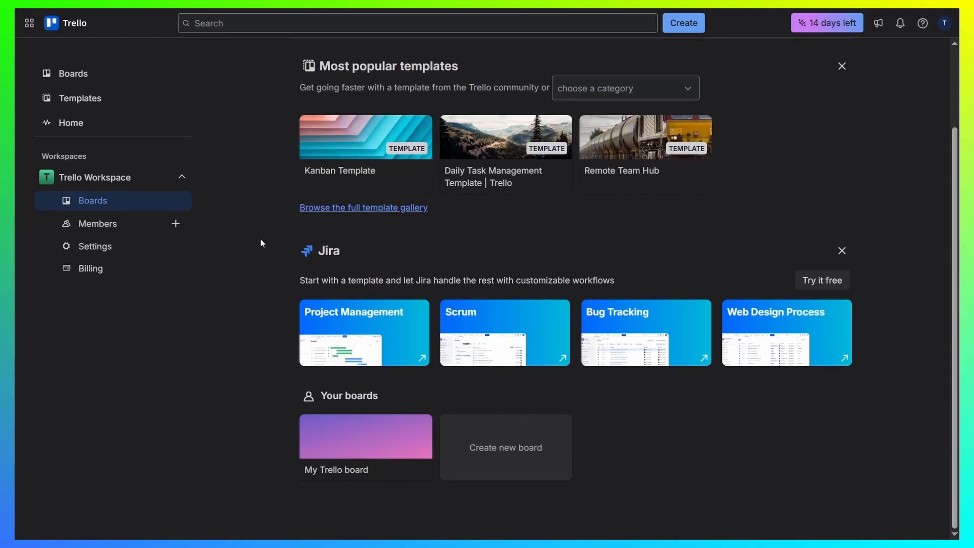
pyautogui.moveTo(320, 396); pyautogui.dragTo(383, 402)
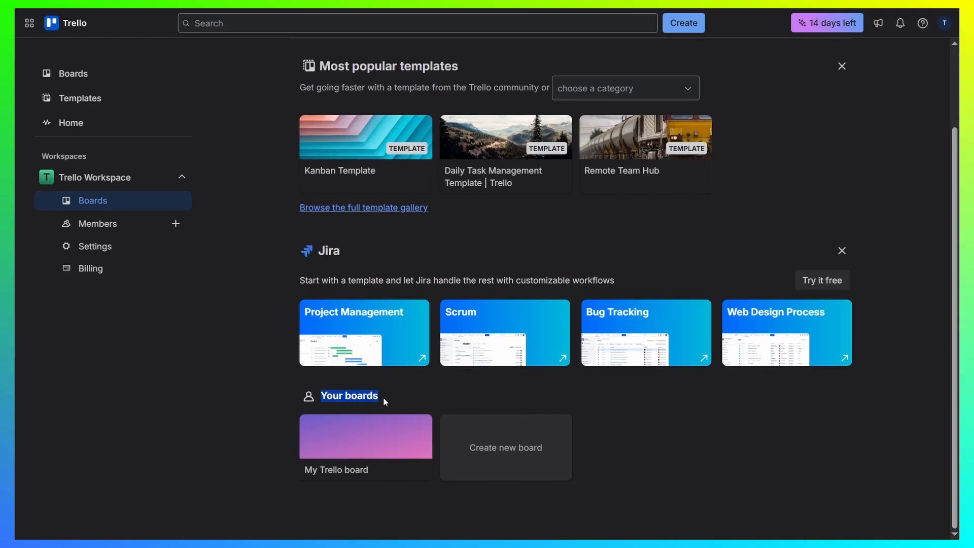
pyautogui.click(392, 398)
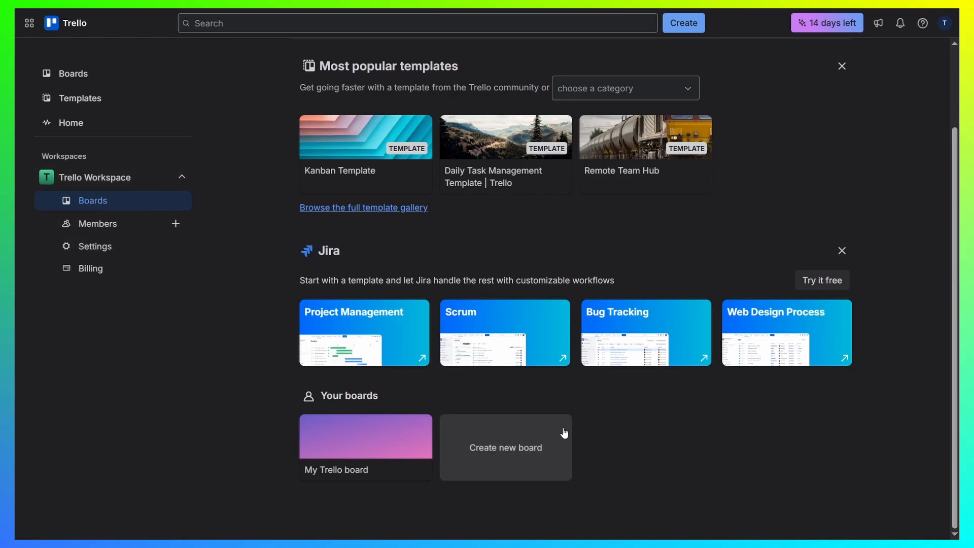
pyautogui.click(509, 453)
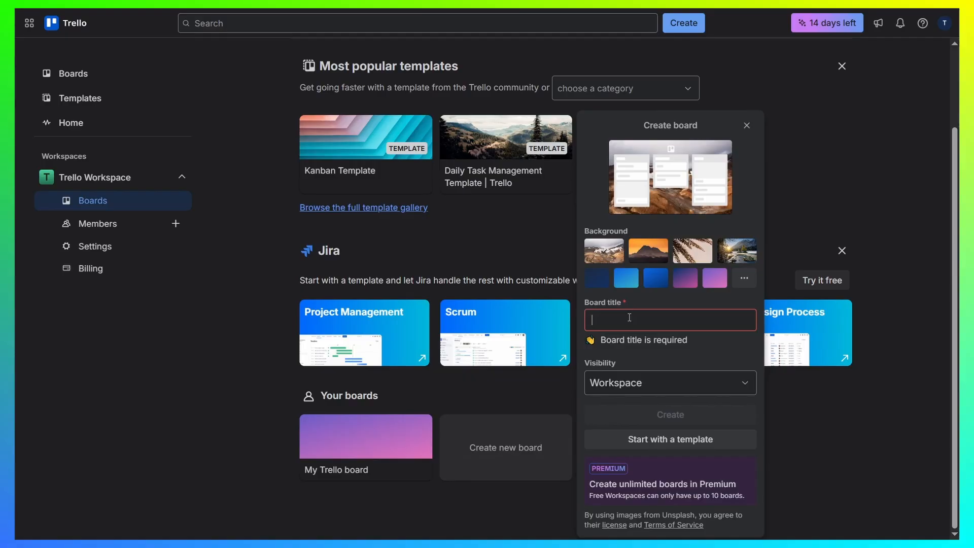
pyautogui.write('Project Management')
pyautogui.click(656, 278)
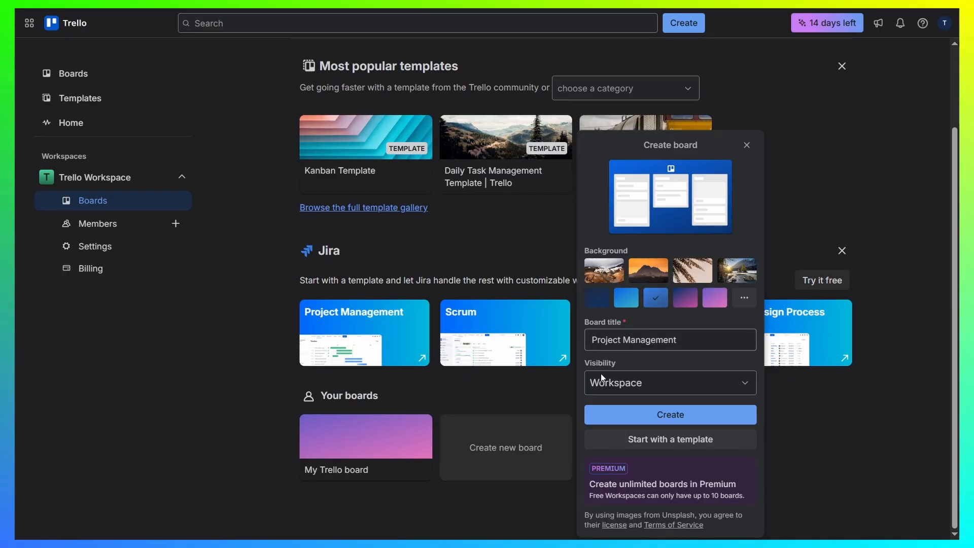
pyautogui.click(654, 380)
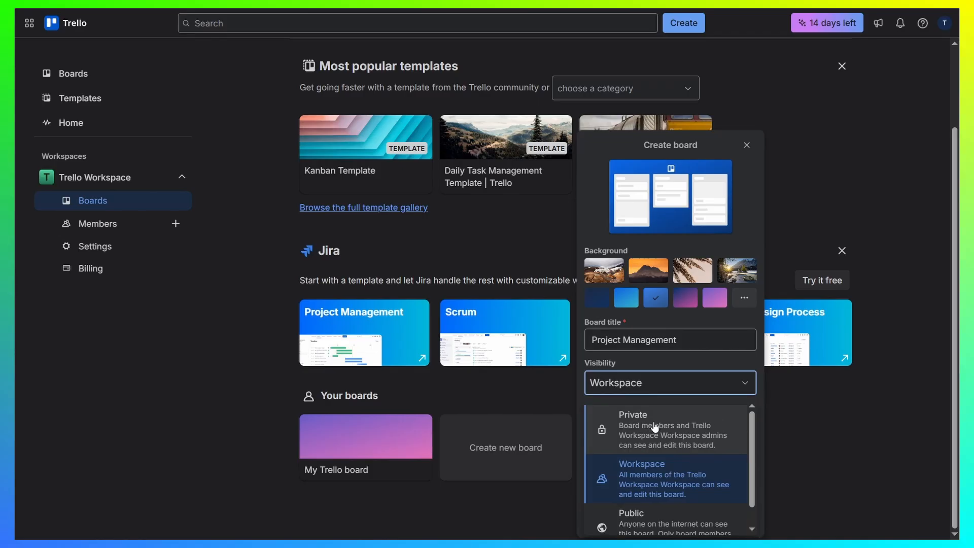
pyautogui.scroll(-1, 655, 430)
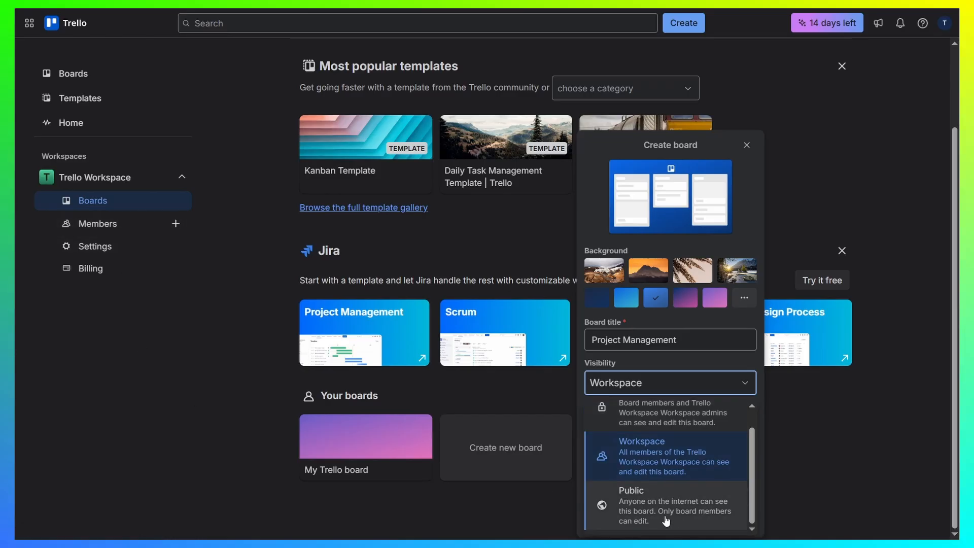
pyautogui.click(701, 452)
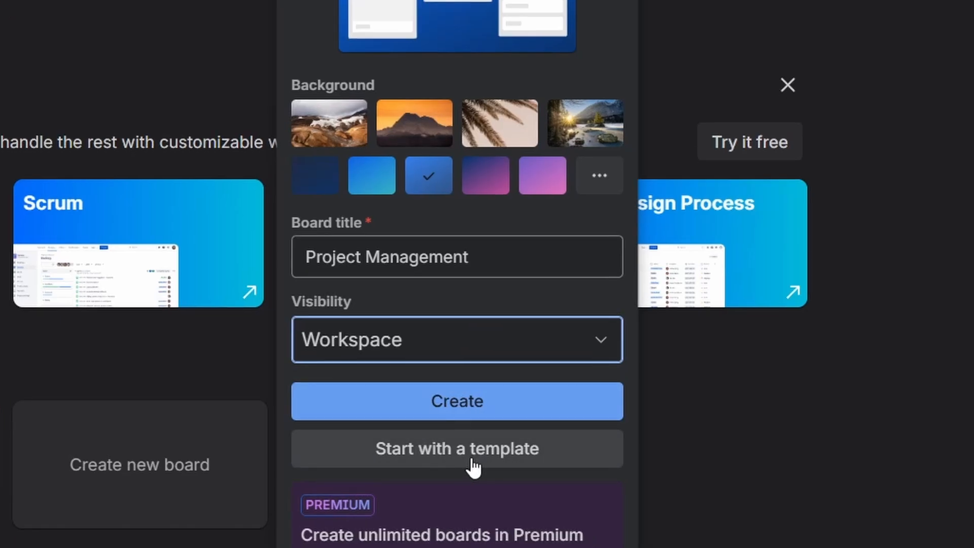
# Look at the available board templates, return to the board form, and create the board without adding a card
pyautogui.click(678, 446)
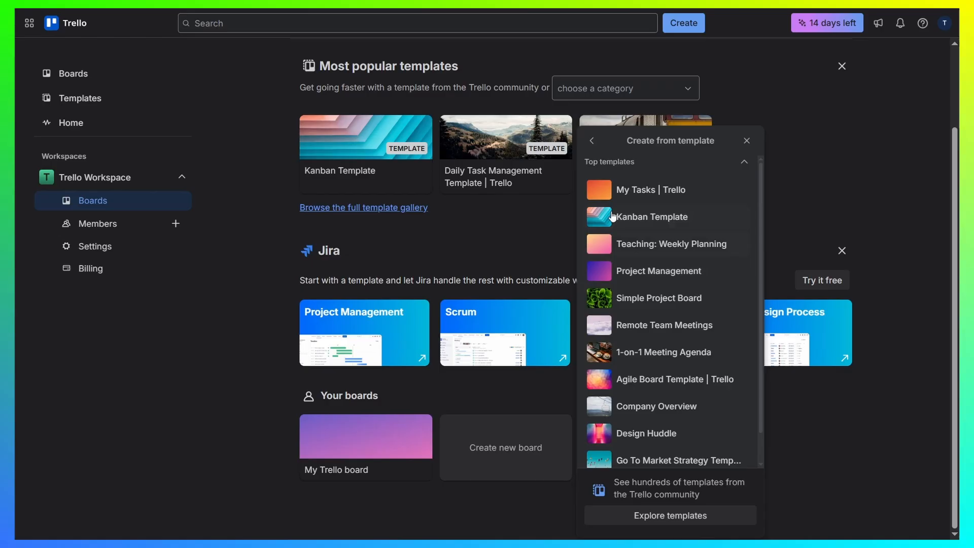
pyautogui.click(592, 143)
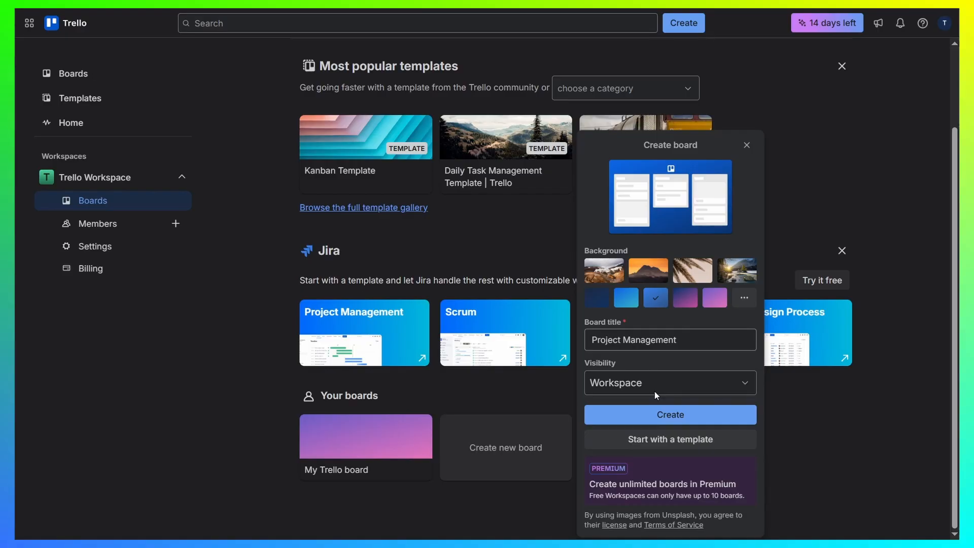
pyautogui.click(666, 416)
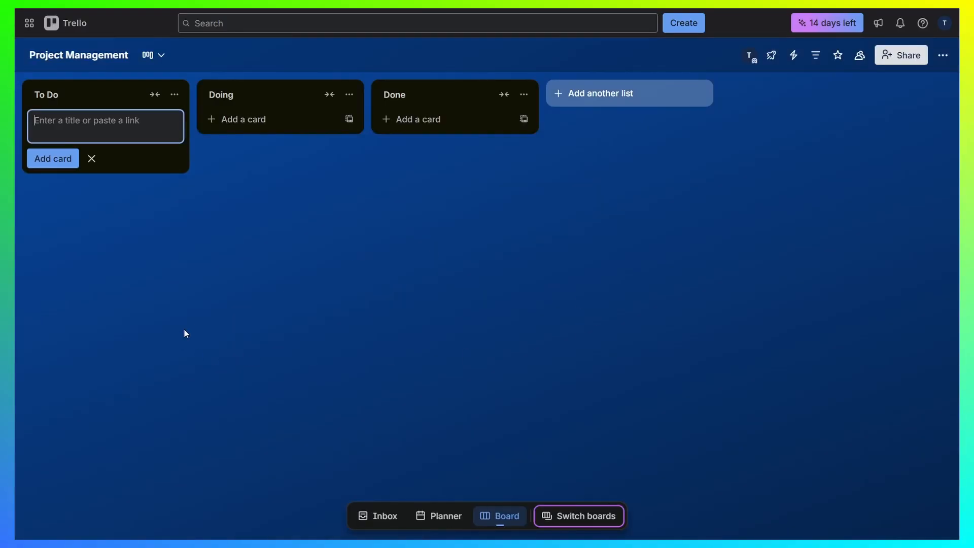
pyautogui.click(389, 327)
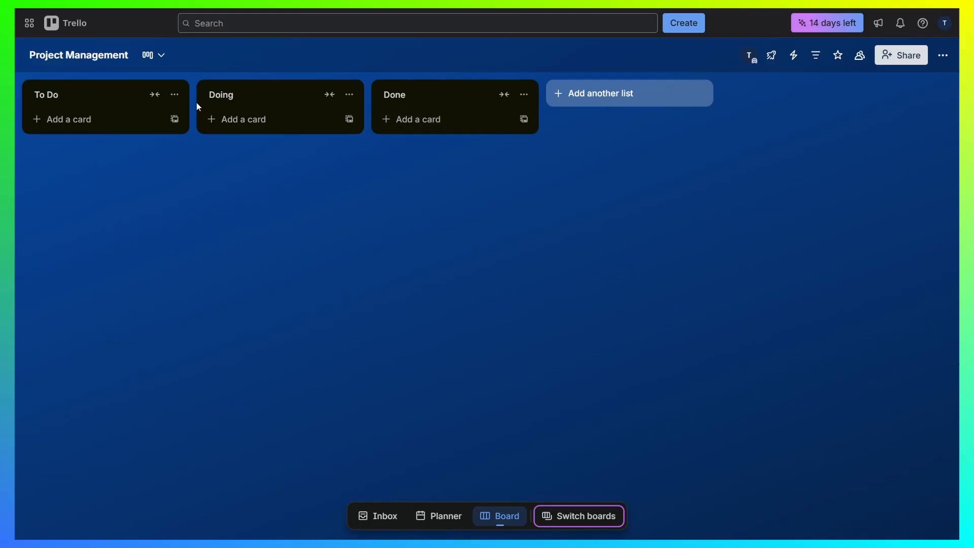
# Add a list named Backlog and move it to the first position on the board
pyautogui.click(626, 95)
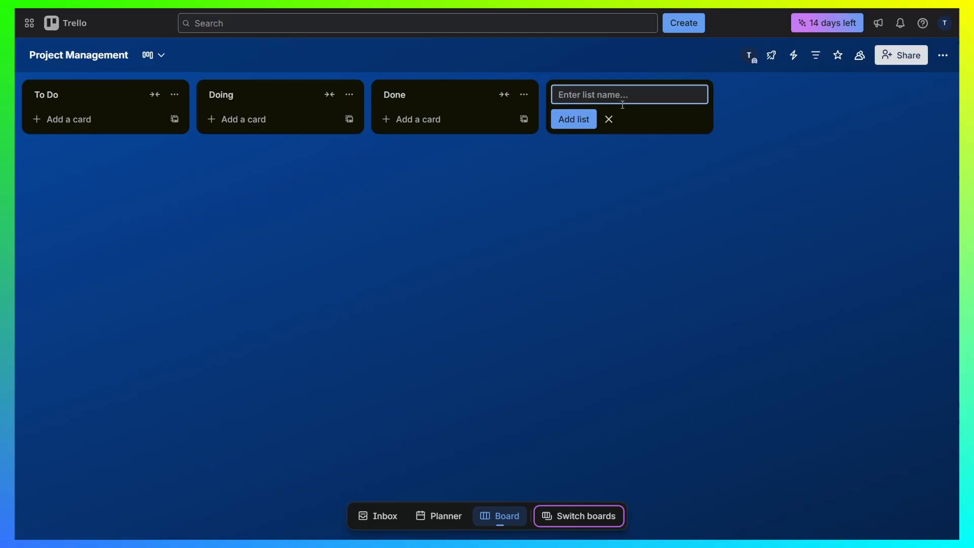
pyautogui.click(609, 119)
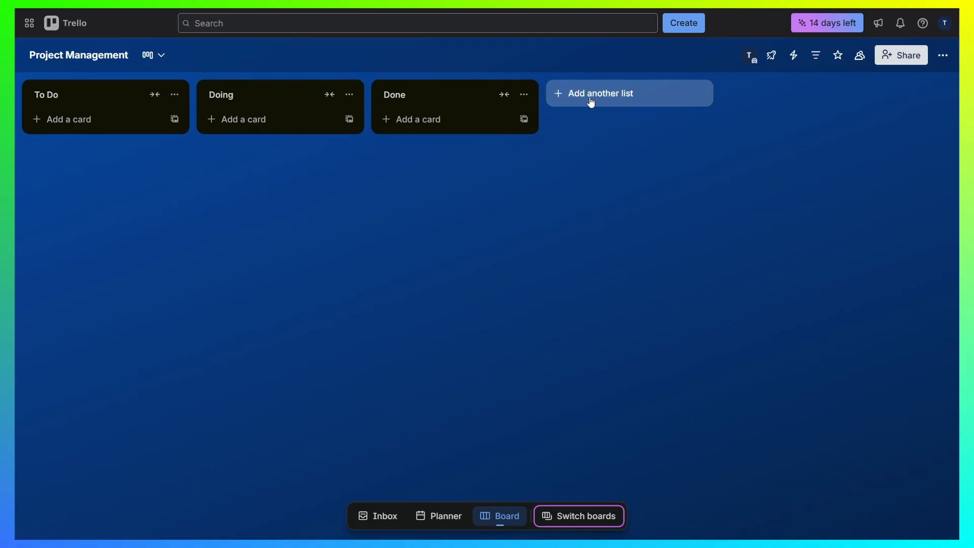
pyautogui.click(611, 91)
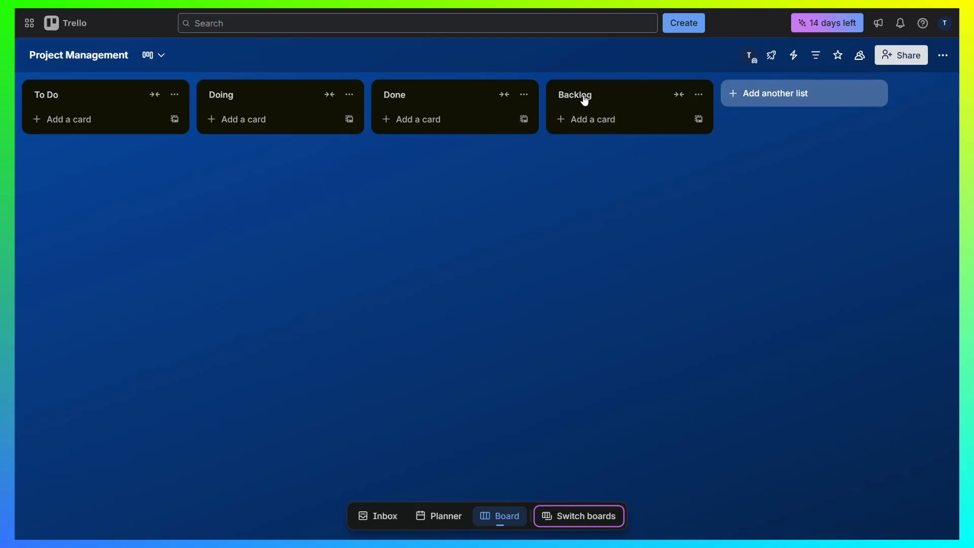
pyautogui.moveTo(583, 95); pyautogui.dragTo(81, 108)
# Rename the list after Backlog to Future tasks and set up the lists Waiting, Work in progress and Completed after it
pyautogui.click(232, 95)
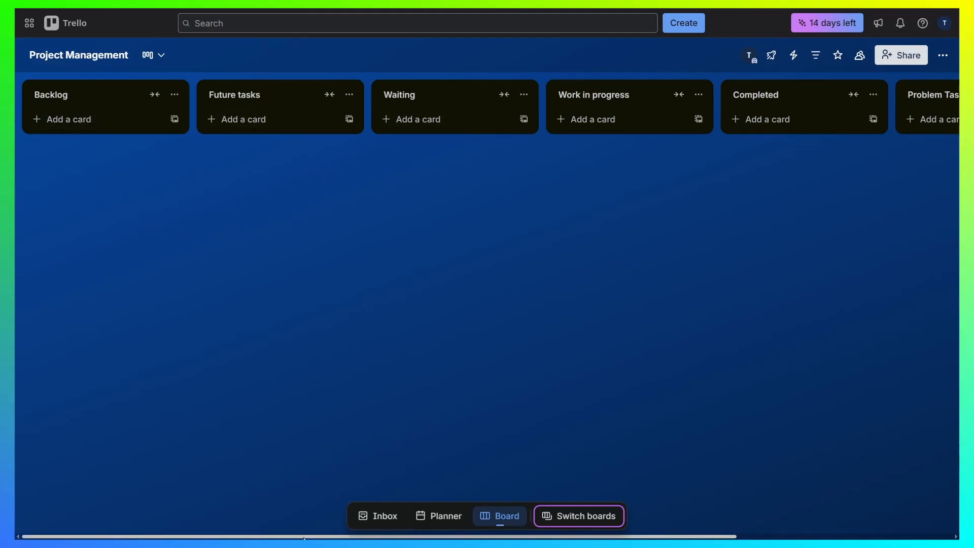
pyautogui.moveTo(304, 537); pyautogui.dragTo(260, 330)
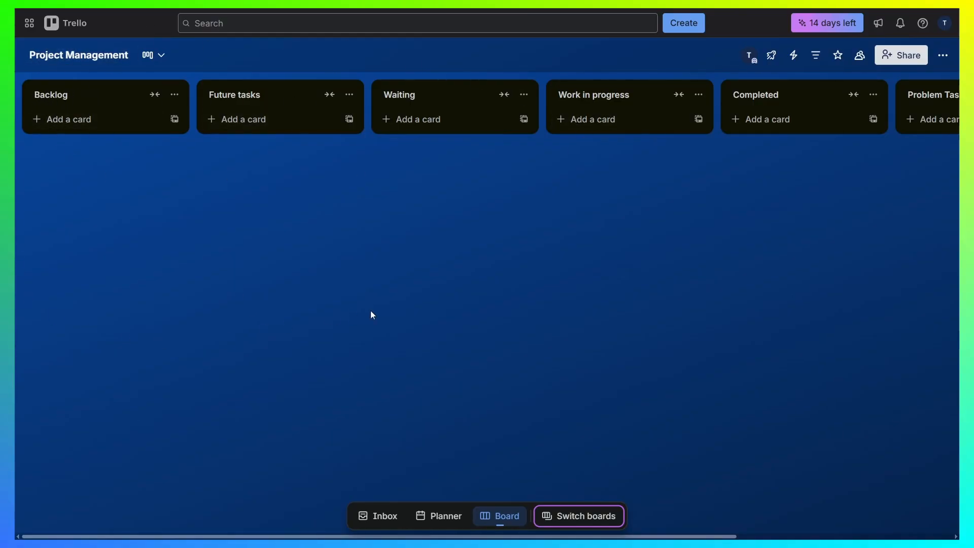
# Add a card titled Water the plants to the Backlog list and give it the red label
pyautogui.click(76, 118)
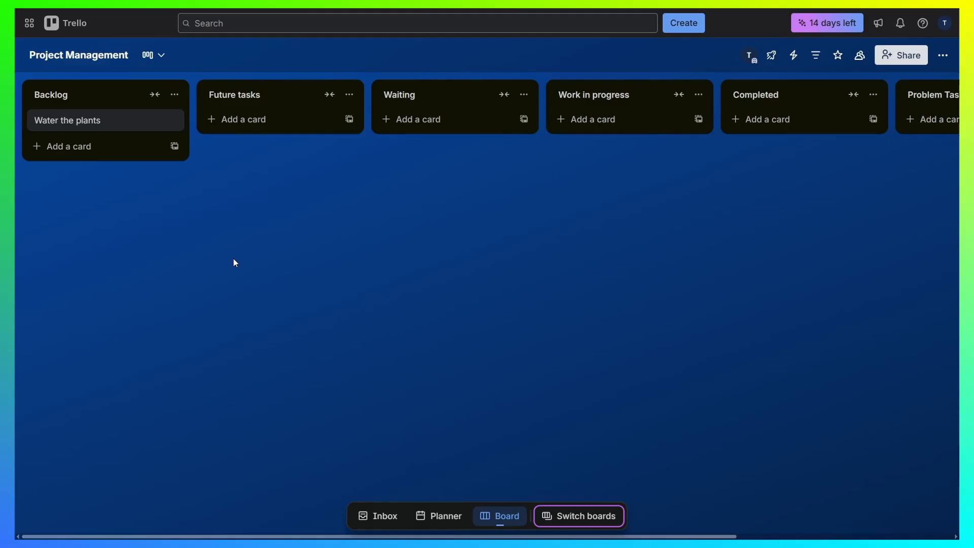
pyautogui.click(113, 128)
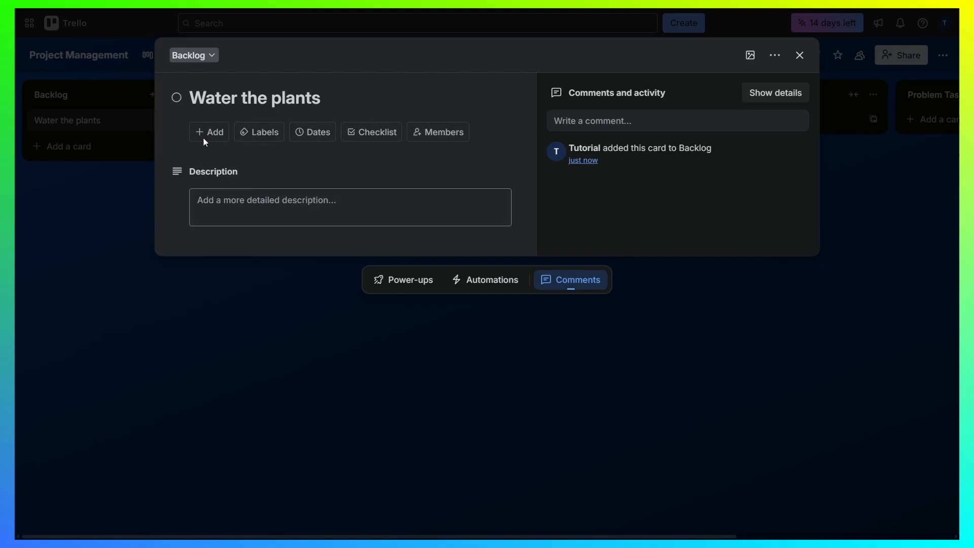
pyautogui.click(266, 136)
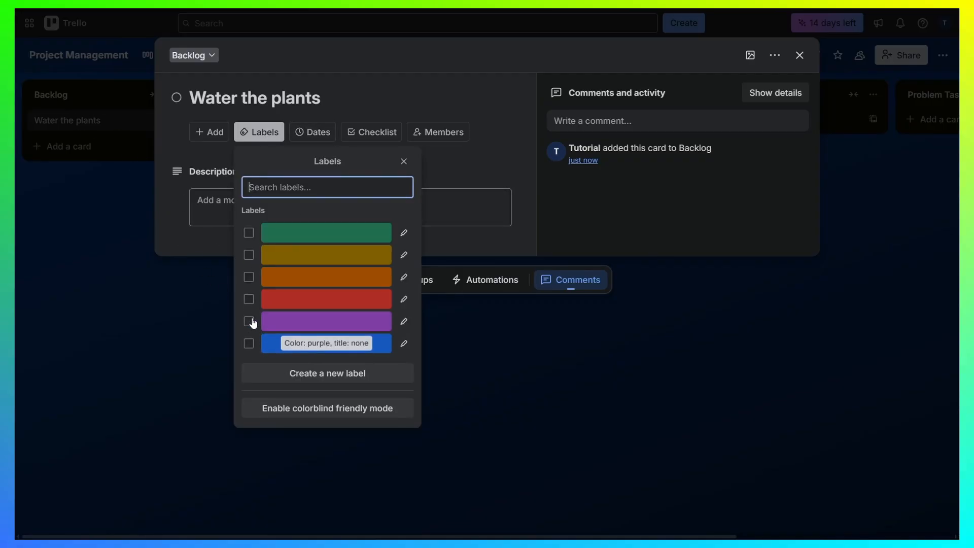
pyautogui.click(248, 300)
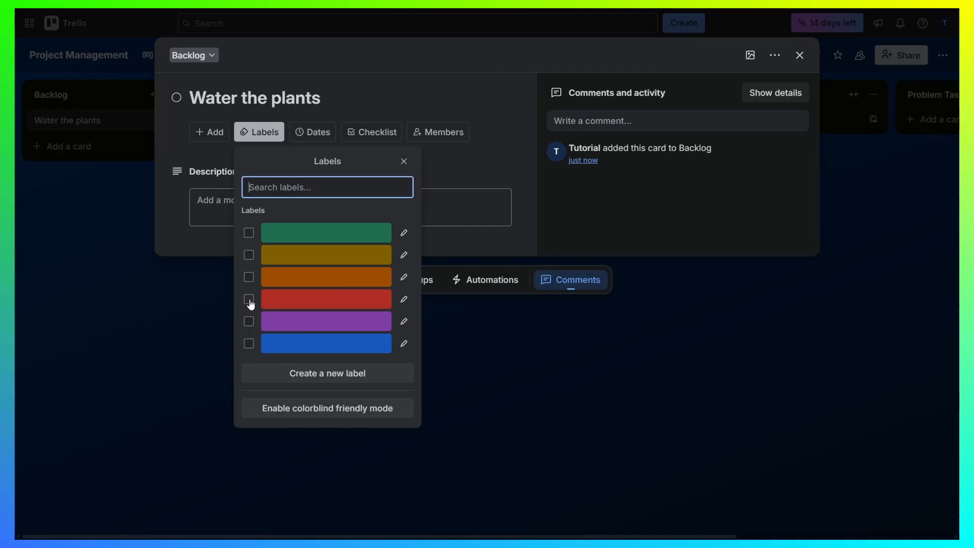
pyautogui.click(183, 373)
pyautogui.click(87, 191)
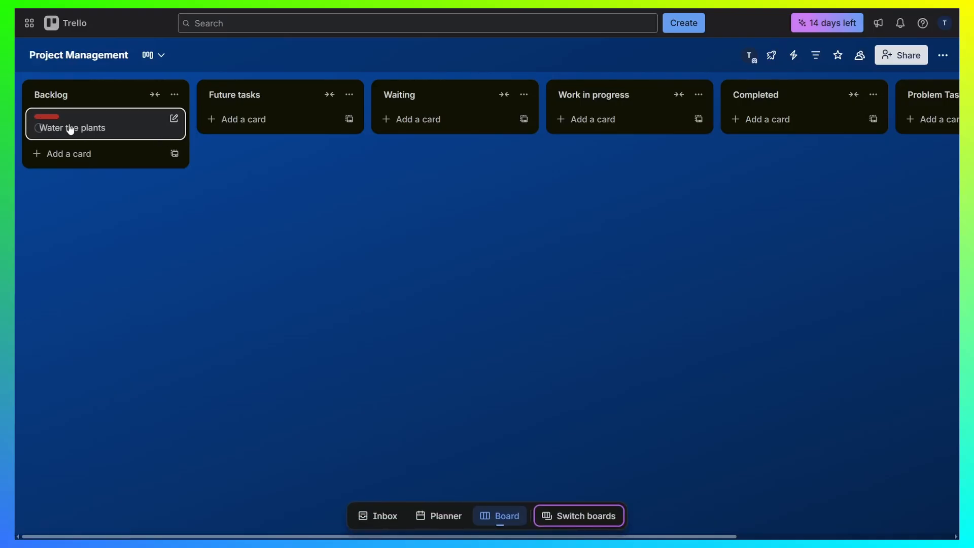
# Set the due date of the Water the plants card to 2/26/2026 at 1:00 AM and save it
pyautogui.click(108, 128)
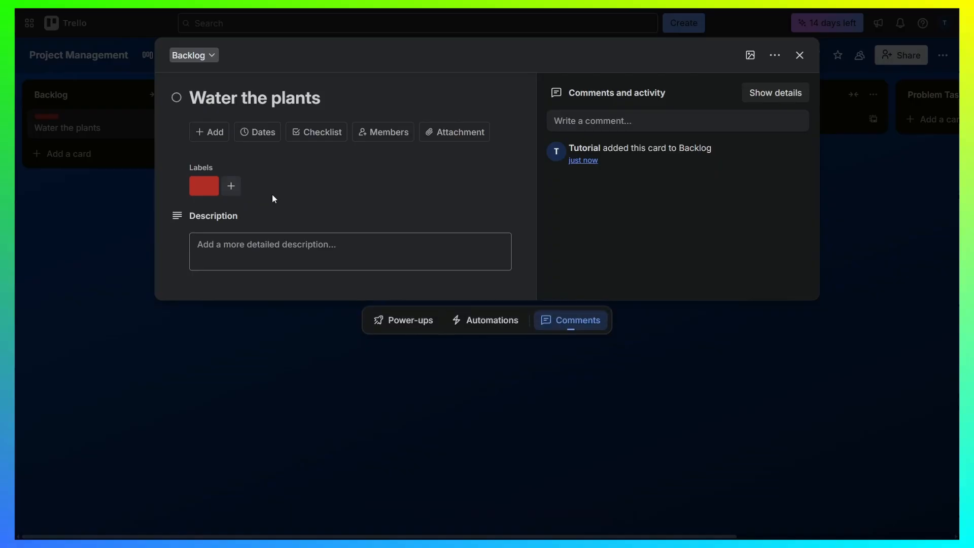
pyautogui.click(206, 185)
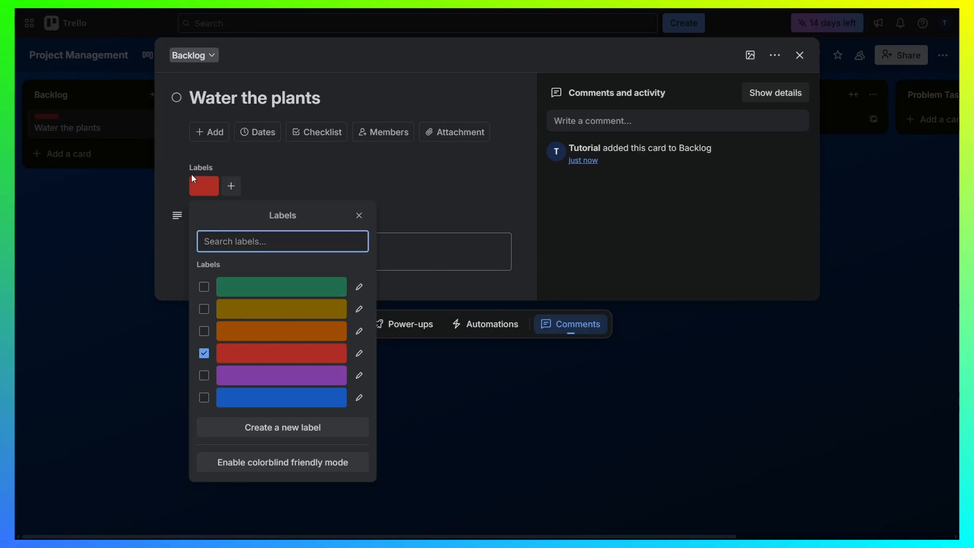
pyautogui.click(271, 164)
pyautogui.click(261, 133)
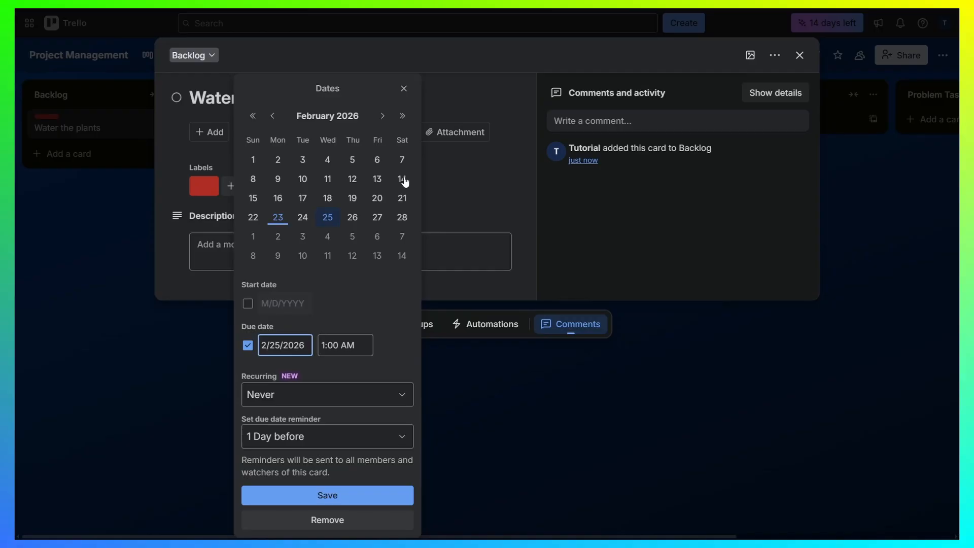
pyautogui.click(351, 219)
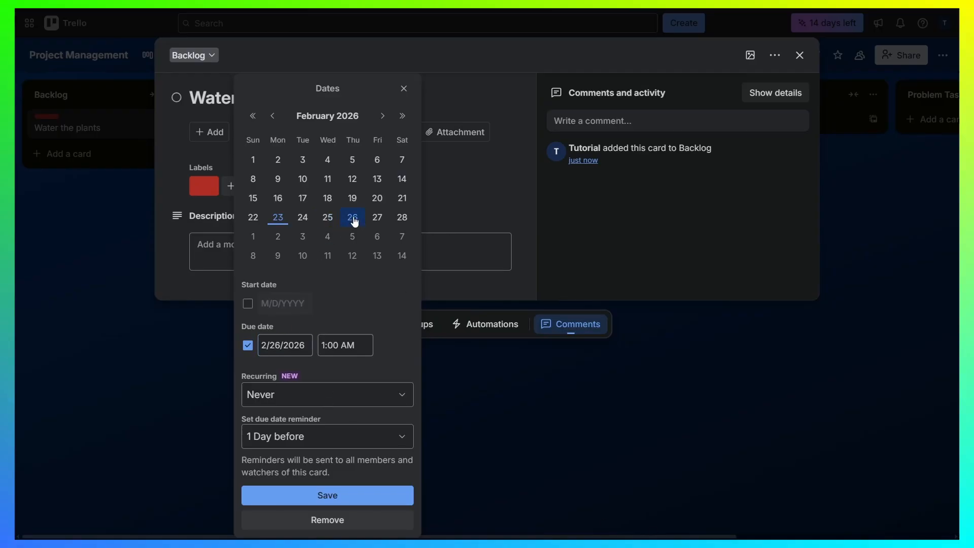
pyautogui.moveTo(362, 339); pyautogui.dragTo(317, 351)
pyautogui.click(403, 358)
pyautogui.click(328, 498)
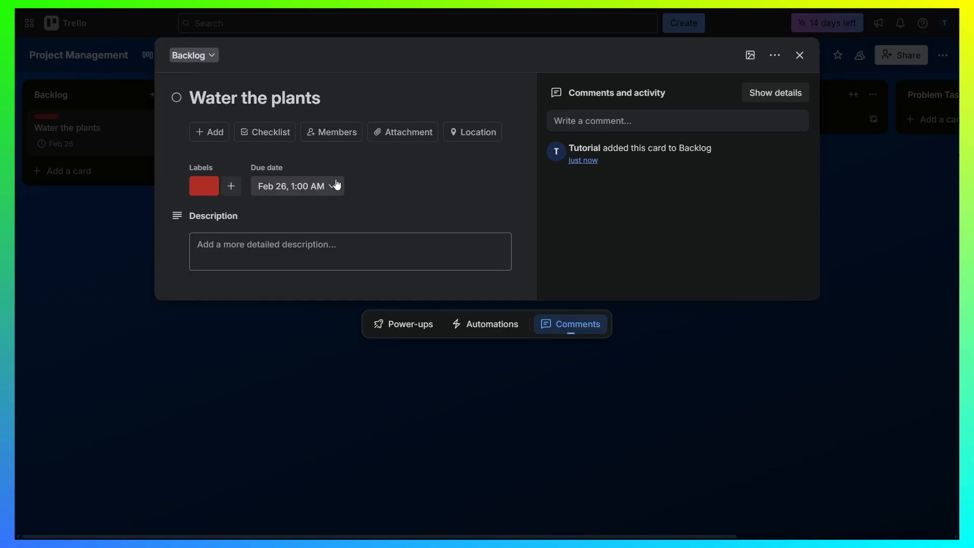
# Add a checklist with Step 1 ticked and Step 2 open to the Water the plants card, and assign the listed board member
pyautogui.click(274, 133)
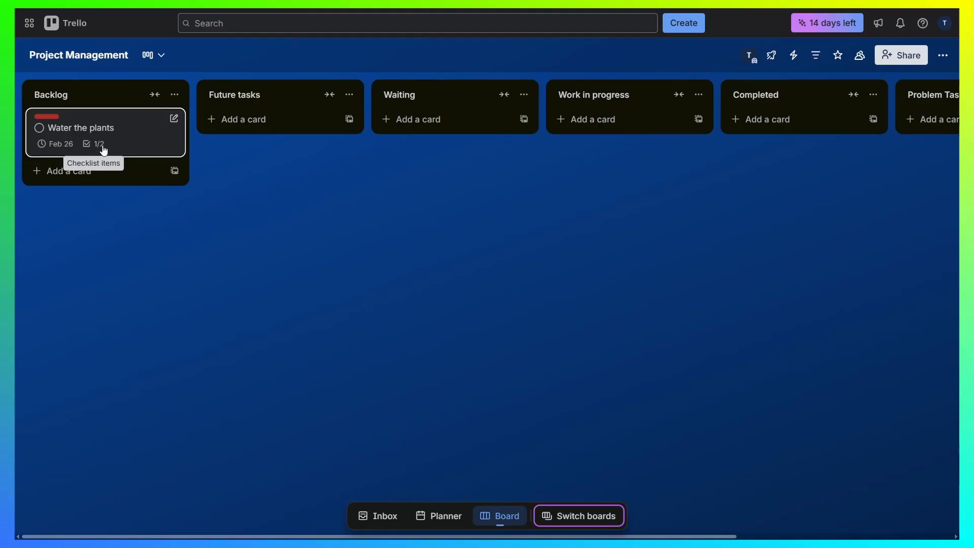
pyautogui.click(135, 141)
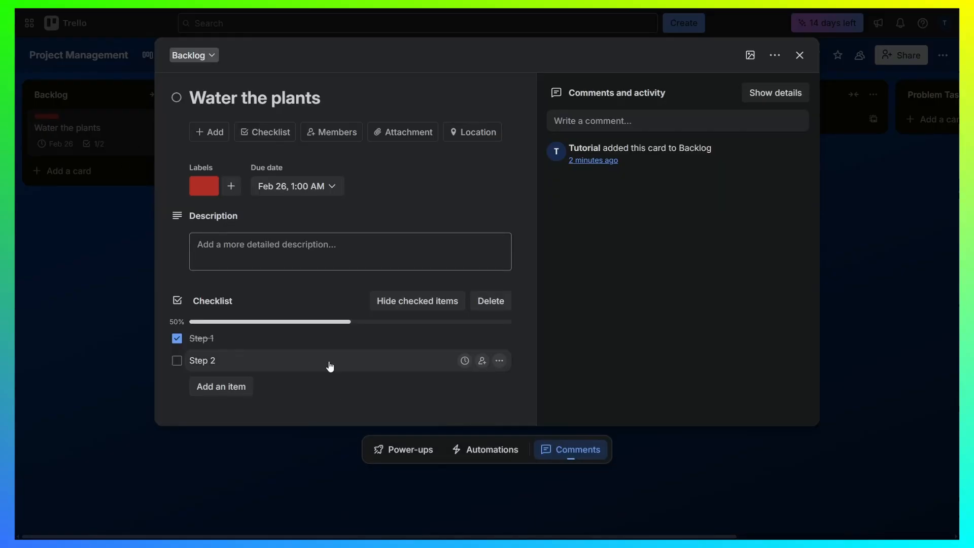
pyautogui.click(335, 133)
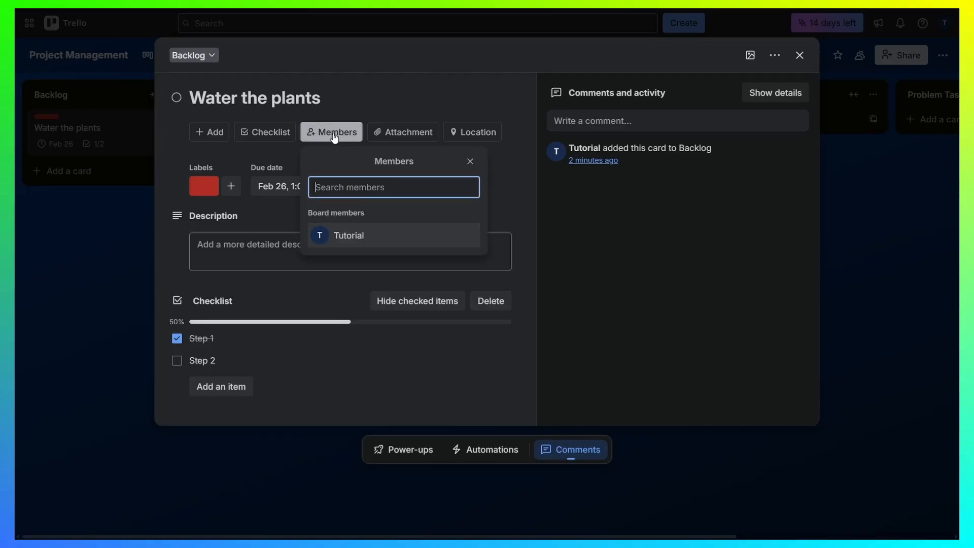
pyautogui.click(348, 242)
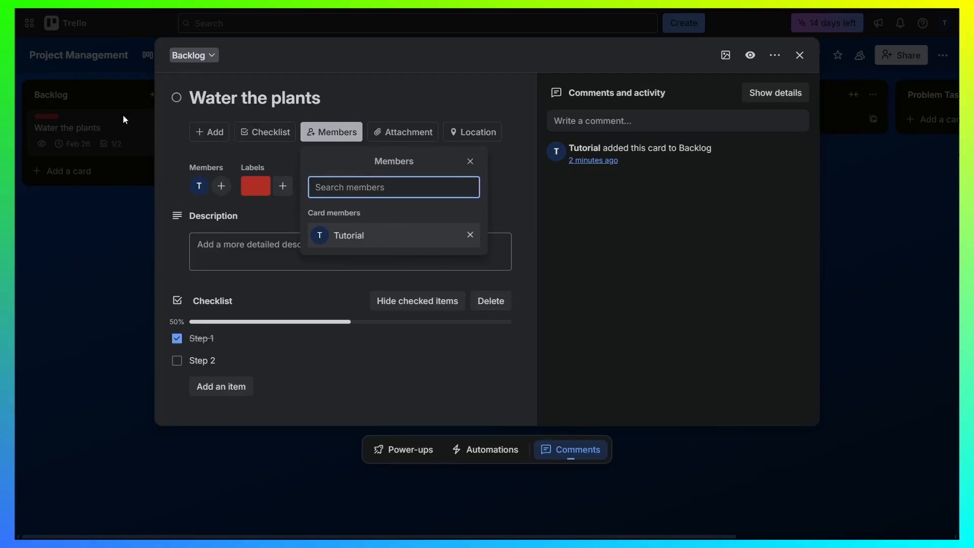
# View the card's attachment options without attaching anything, and open its description for editing
pyautogui.click(421, 134)
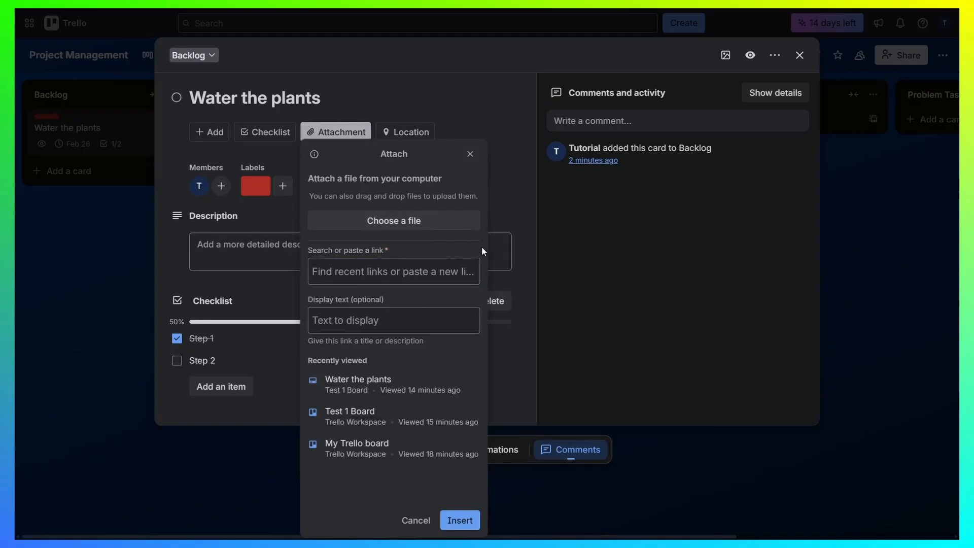
pyautogui.click(512, 206)
pyautogui.click(332, 248)
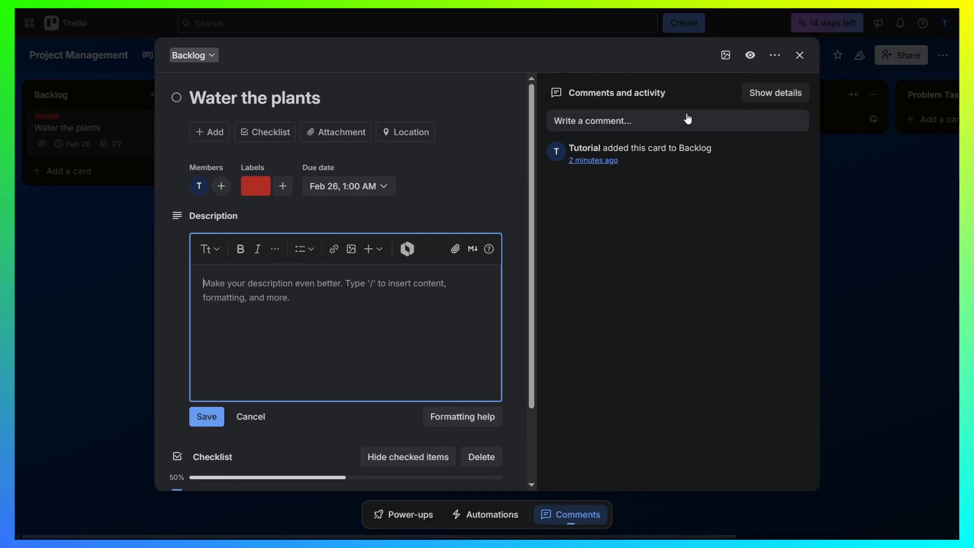
# View what else can be added to the Water the plants card, then close the card without adding anything
pyautogui.click(209, 132)
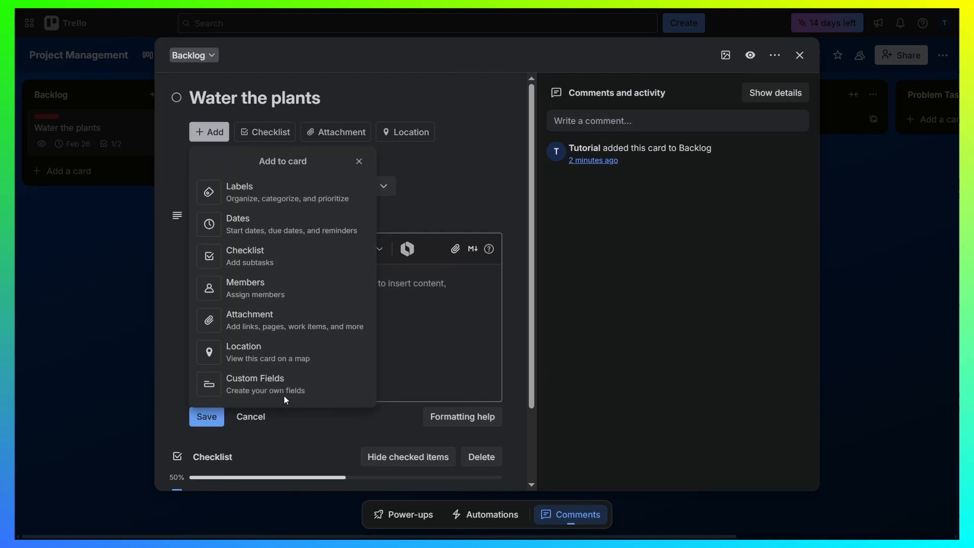
pyautogui.click(126, 297)
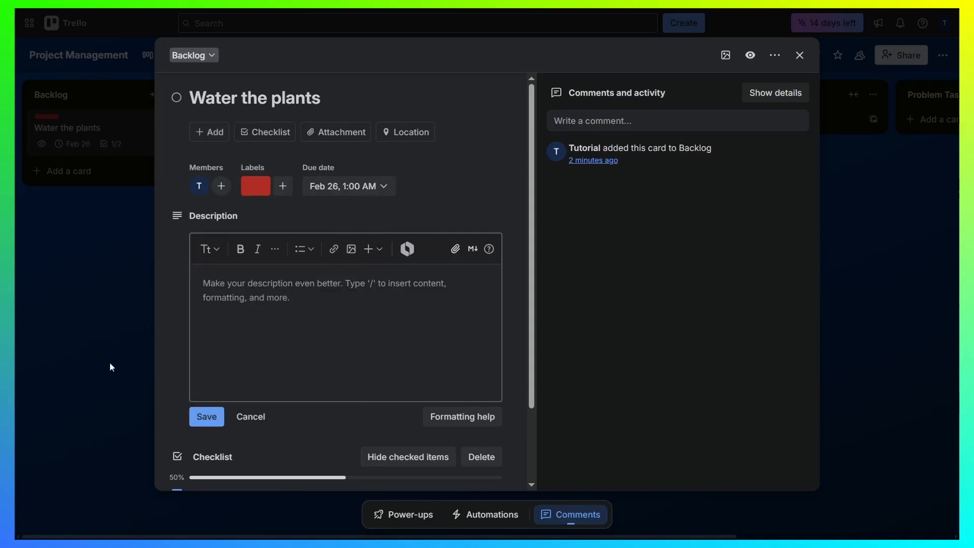
pyautogui.click(105, 336)
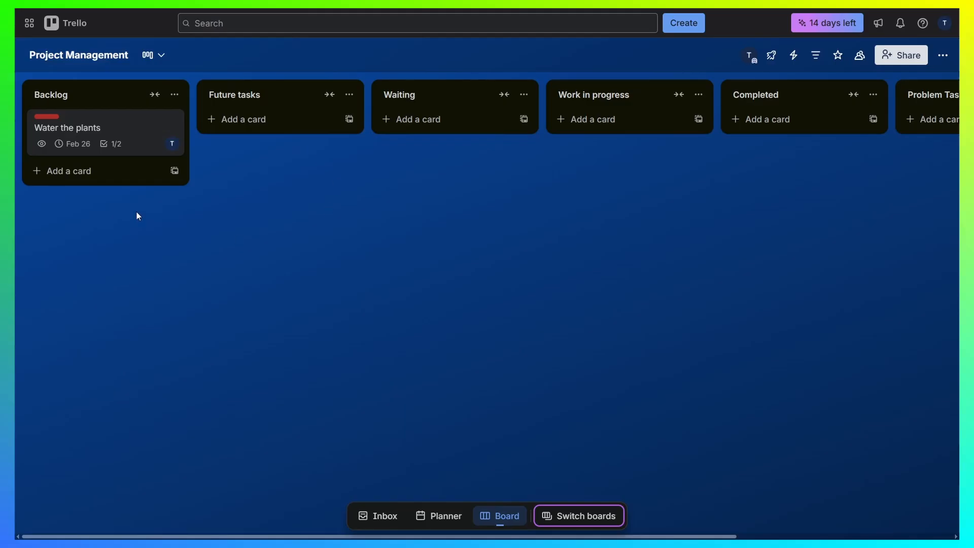
# Move the Water the plants card from Backlog through Future tasks and Waiting into the Work in progress list
pyautogui.moveTo(145, 151); pyautogui.dragTo(276, 137)
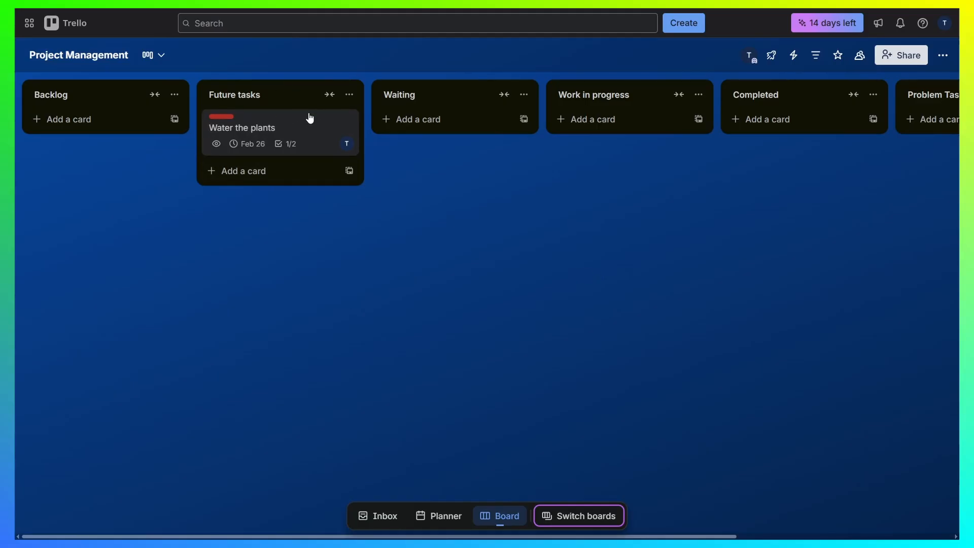
pyautogui.moveTo(281, 144); pyautogui.dragTo(437, 139)
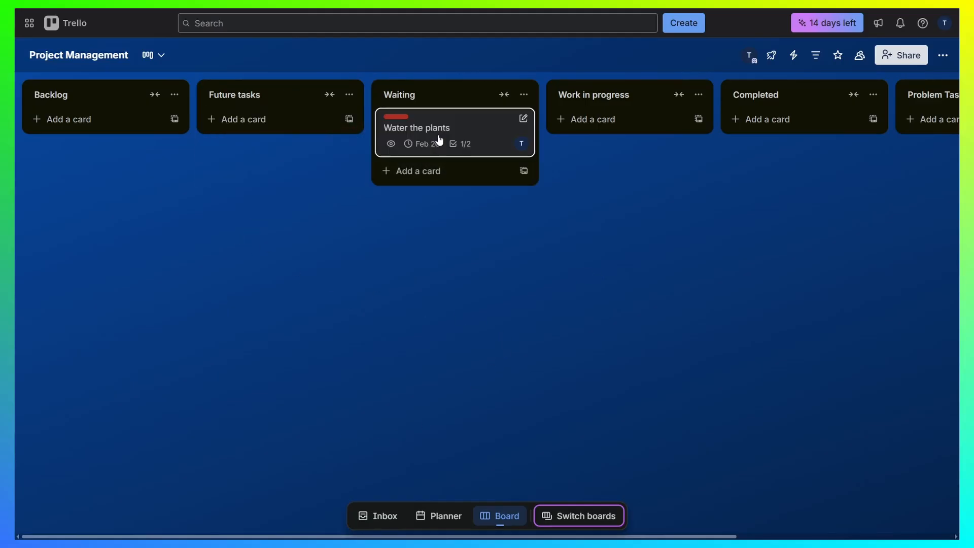
pyautogui.moveTo(503, 537); pyautogui.dragTo(719, 536)
pyautogui.moveTo(163, 141); pyautogui.dragTo(324, 135)
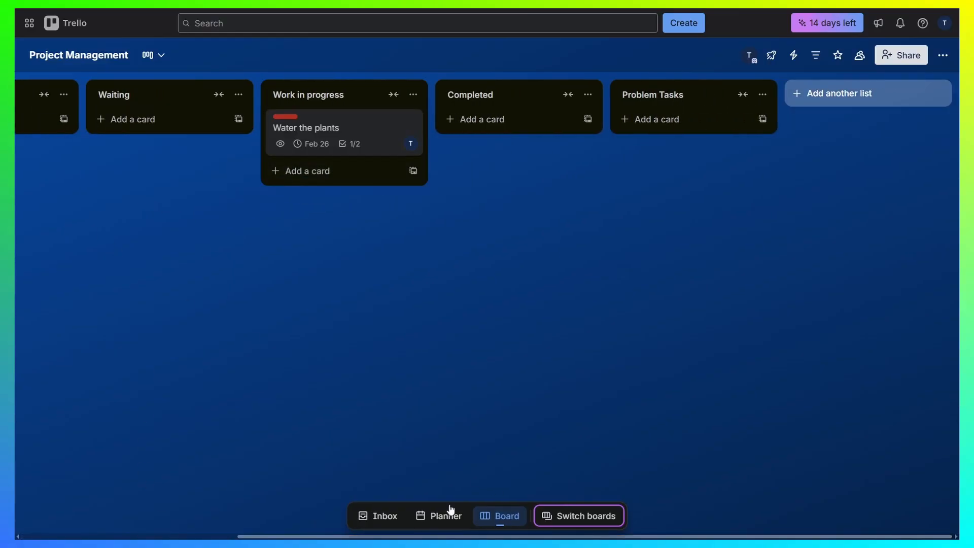
# Tick Step 2 in the Water the plants checklist, mark the card complete and close it
pyautogui.click(365, 135)
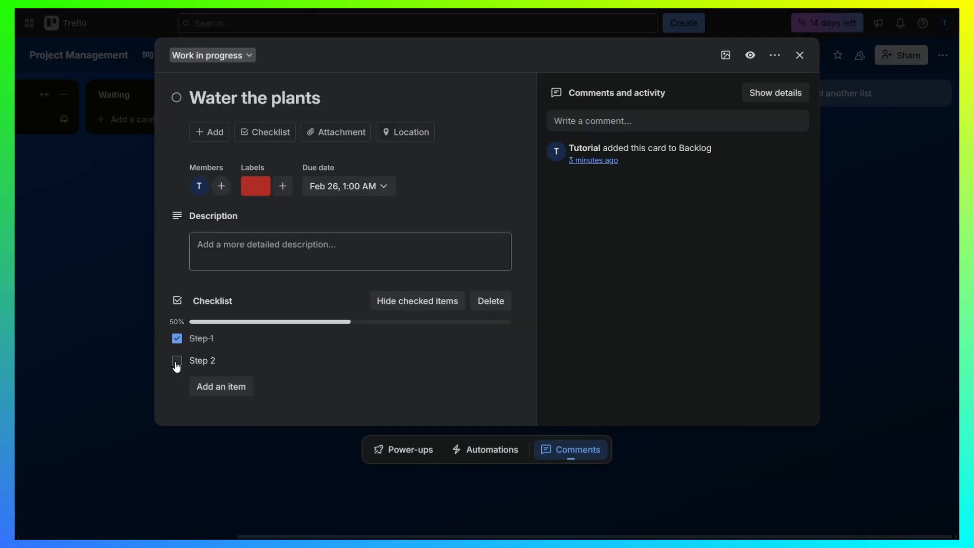
pyautogui.click(177, 360)
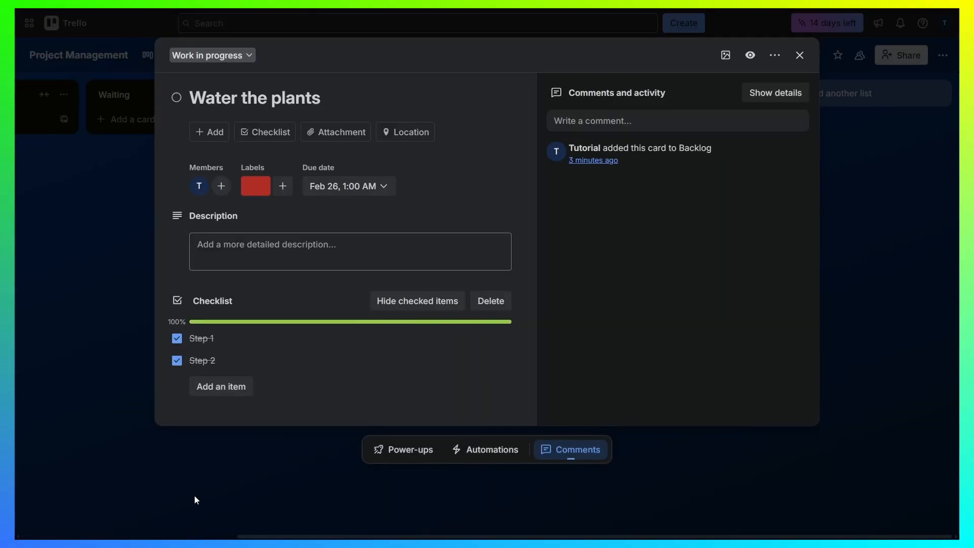
pyautogui.click(176, 98)
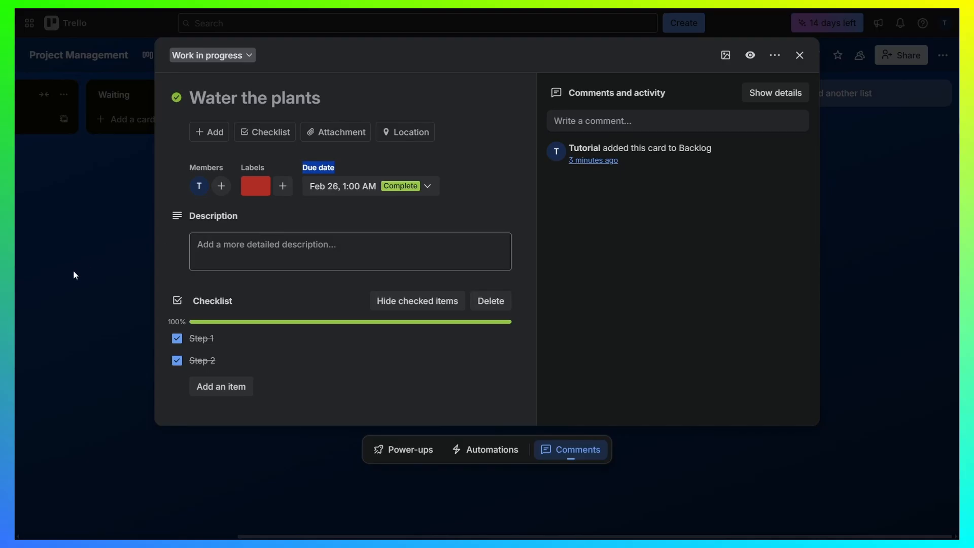
pyautogui.click(108, 257)
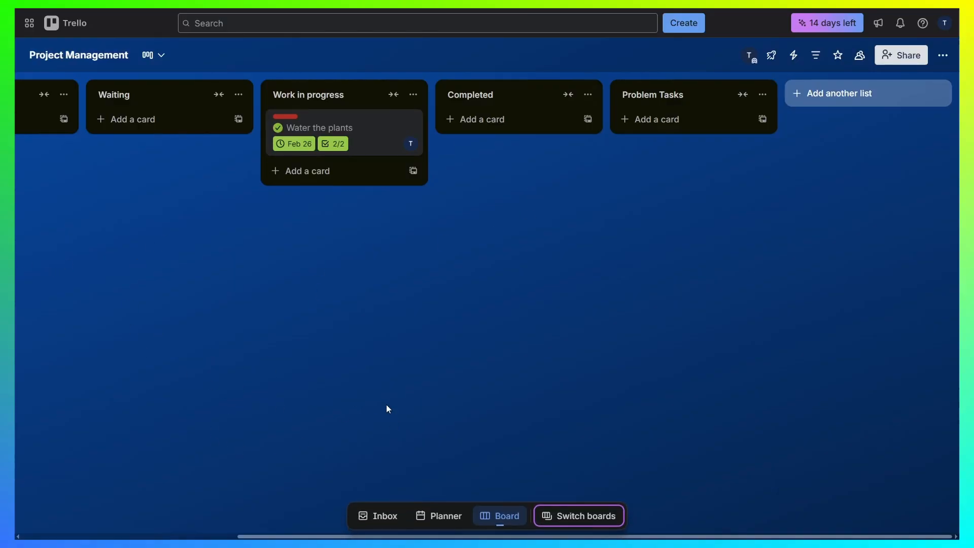
# Move the Water the plants card from Work in progress to the Completed list
pyautogui.moveTo(360, 128); pyautogui.dragTo(508, 137)
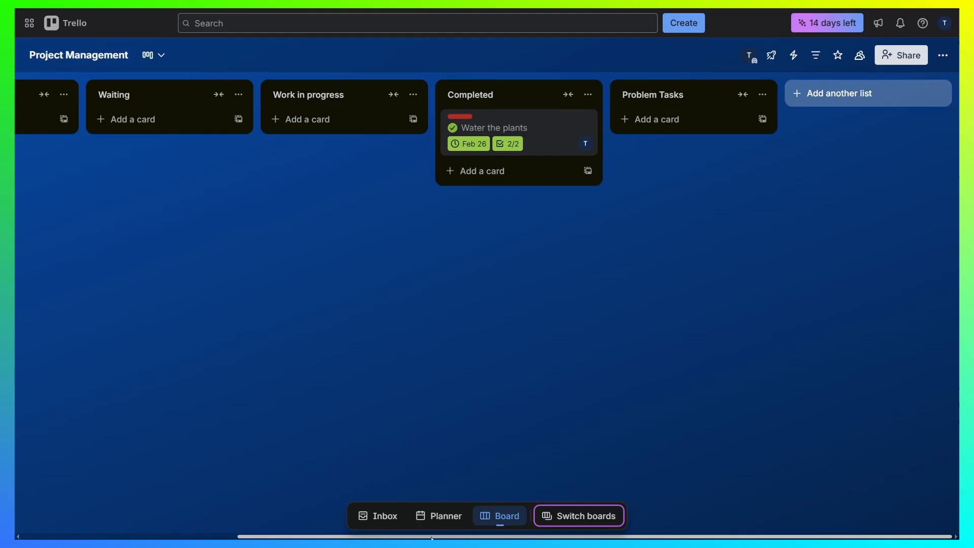
pyautogui.moveTo(410, 536); pyautogui.dragTo(195, 536)
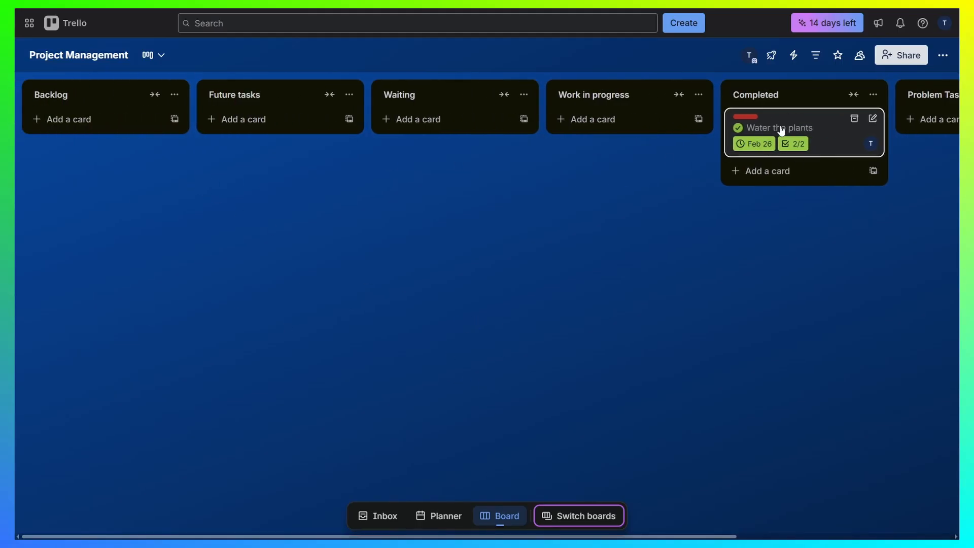
# Look through the available board views and show the Project Management board as a Table
pyautogui.click(154, 57)
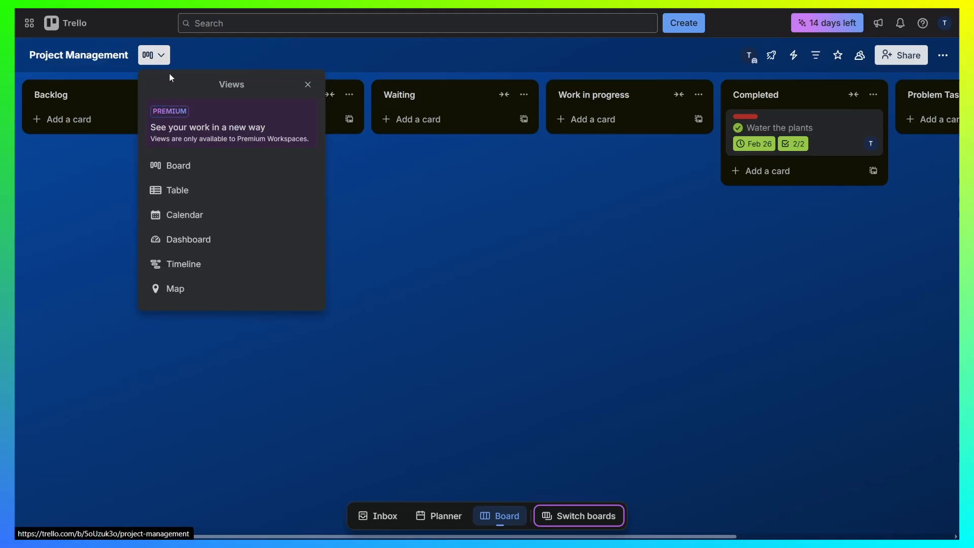
pyautogui.click(176, 60)
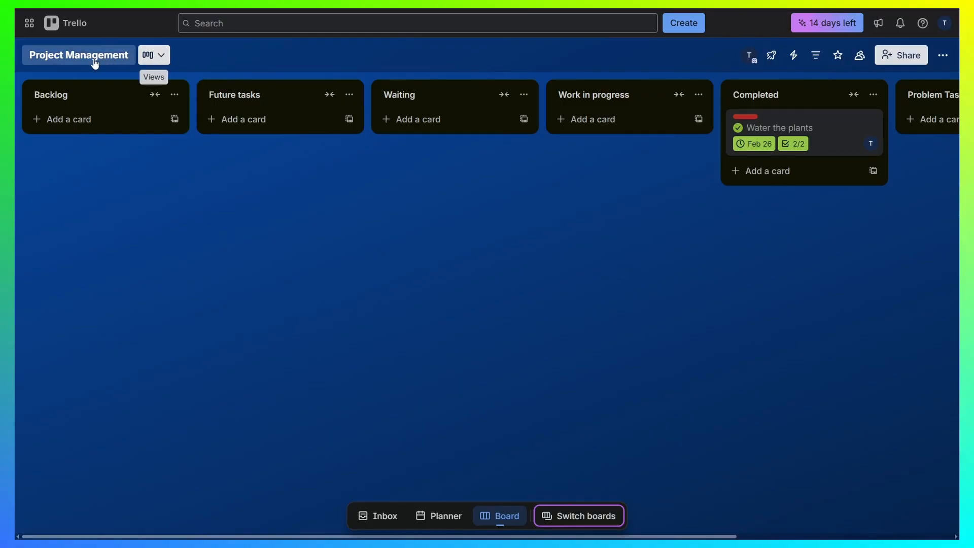
pyautogui.click(158, 55)
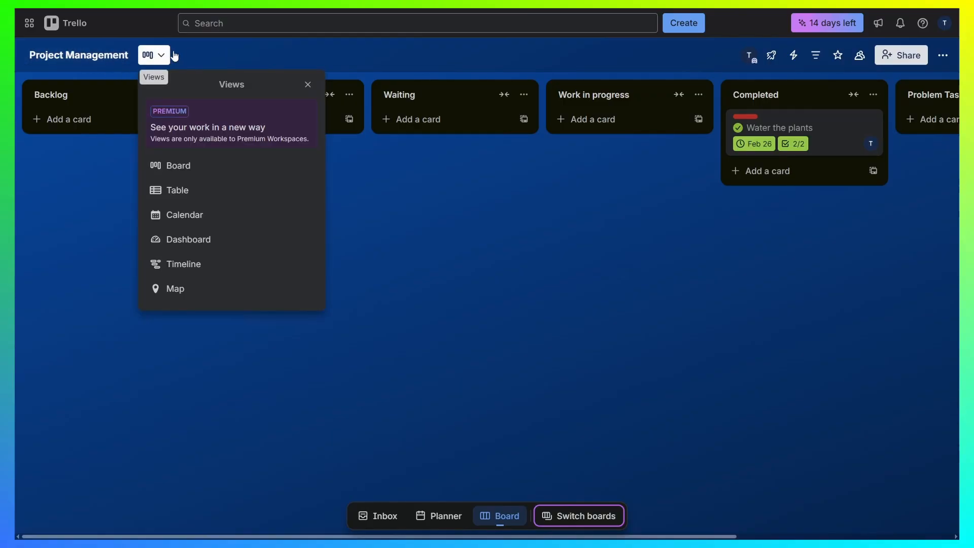
pyautogui.click(191, 194)
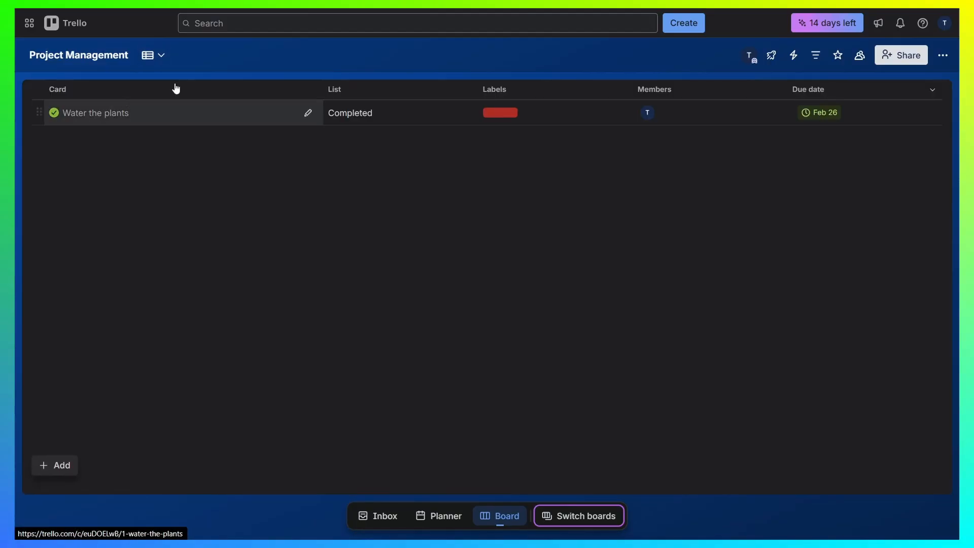
# Switch the board to the Calendar view and examine the February 2026 month for scheduled cards
pyautogui.click(167, 57)
pyautogui.click(188, 215)
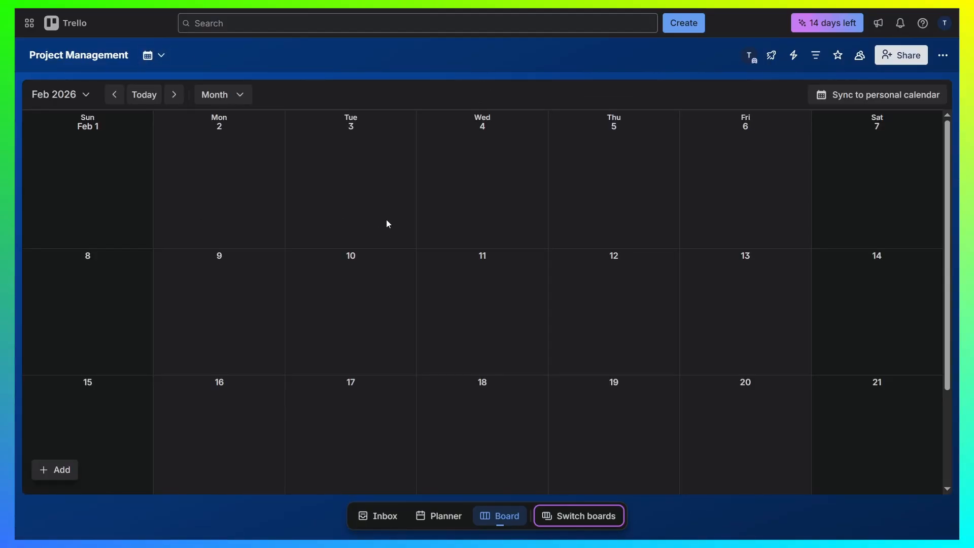
pyautogui.scroll(-3, 643, 266)
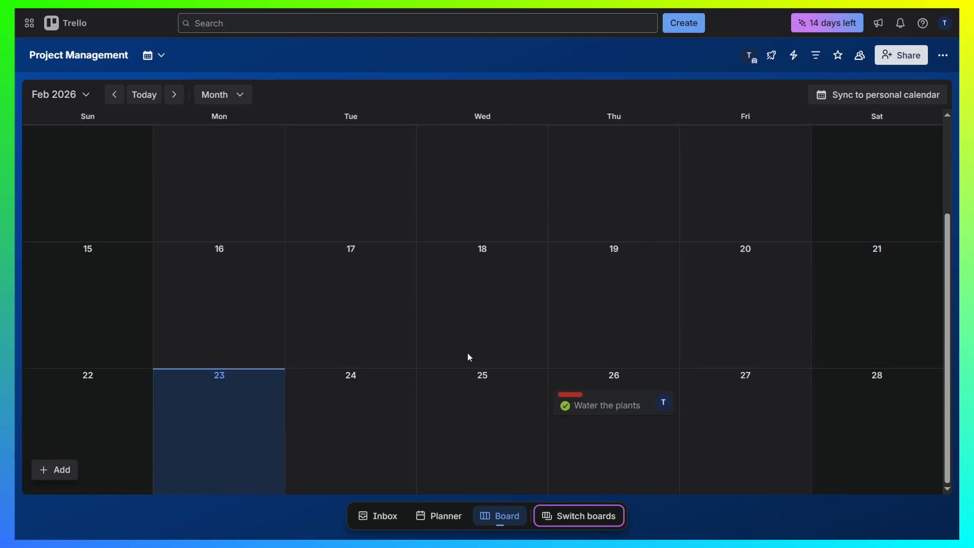
pyautogui.scroll(3, 742, 250)
pyautogui.scroll(-3, 589, 304)
# Return to the Board view and look over the workflow lists from Backlog to Problem Tasks
pyautogui.click(162, 57)
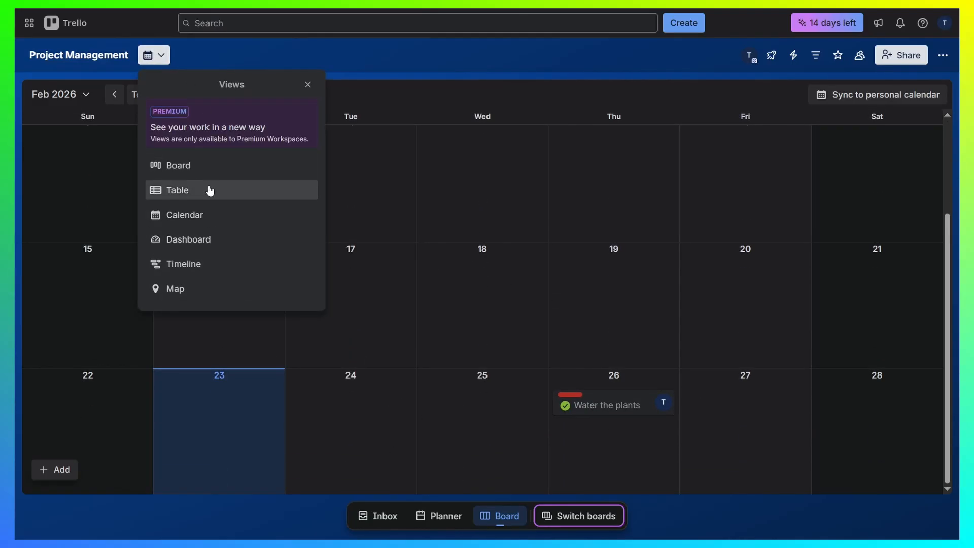
pyautogui.click(201, 172)
pyautogui.moveTo(443, 297); pyautogui.dragTo(955, 298)
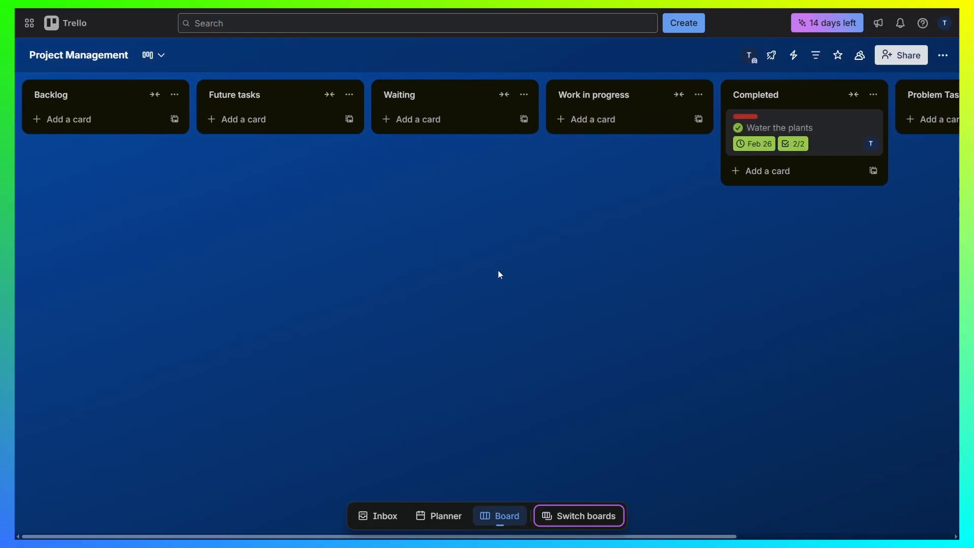
pyautogui.moveTo(683, 349); pyautogui.dragTo(442, 334)
pyautogui.moveTo(259, 219); pyautogui.dragTo(483, 293)
pyautogui.moveTo(799, 342); pyautogui.dragTo(478, 387)
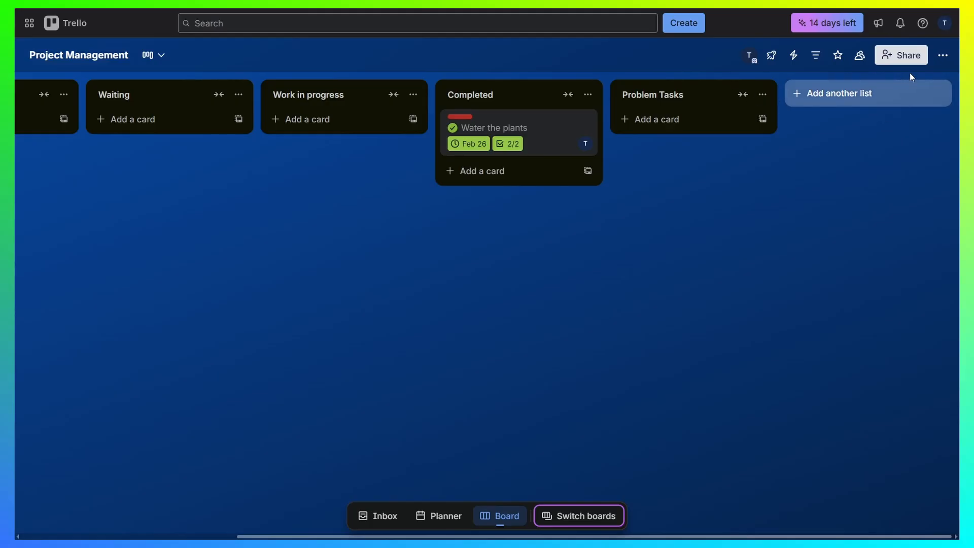
# View the board's sharing options for inviting members, and close them without inviting anyone
pyautogui.click(901, 56)
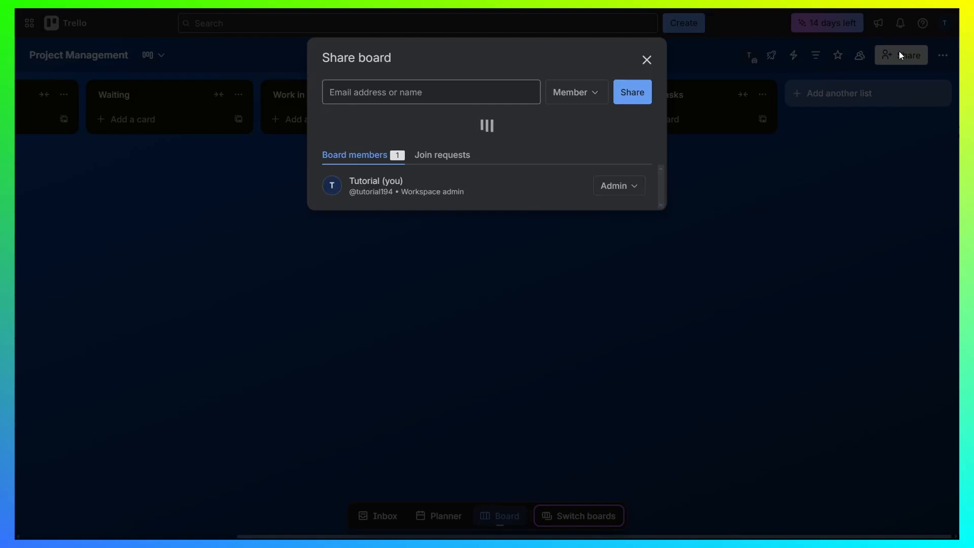
pyautogui.click(495, 89)
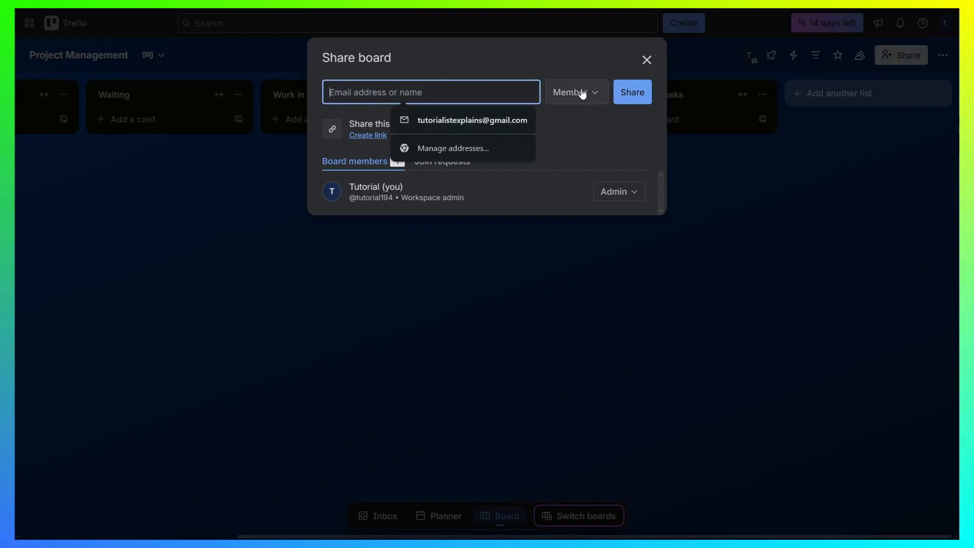
pyautogui.click(647, 60)
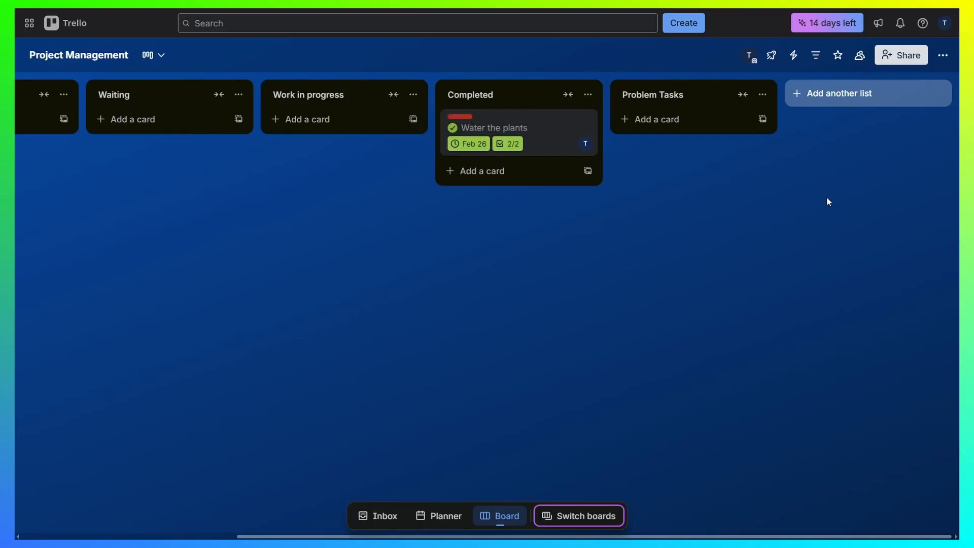
pyautogui.moveTo(587, 537); pyautogui.dragTo(371, 537)
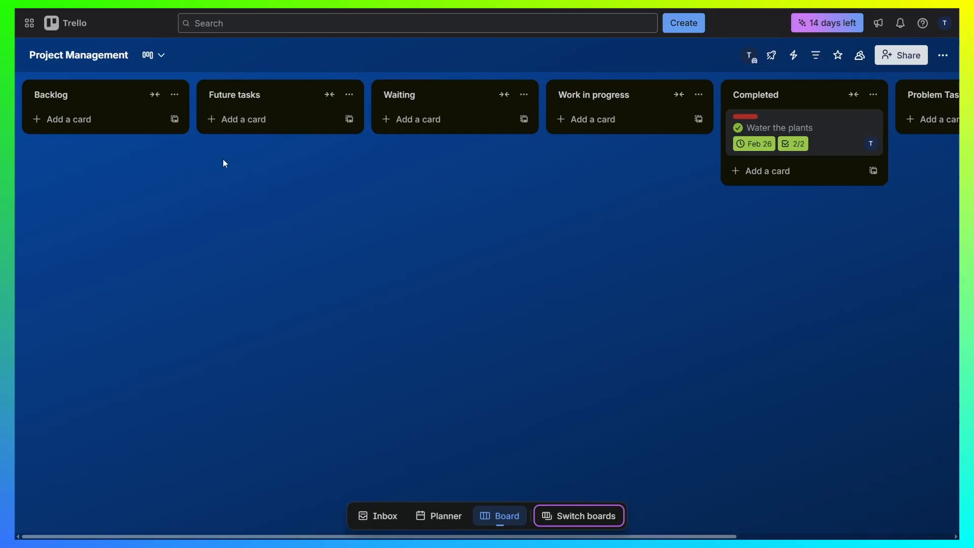